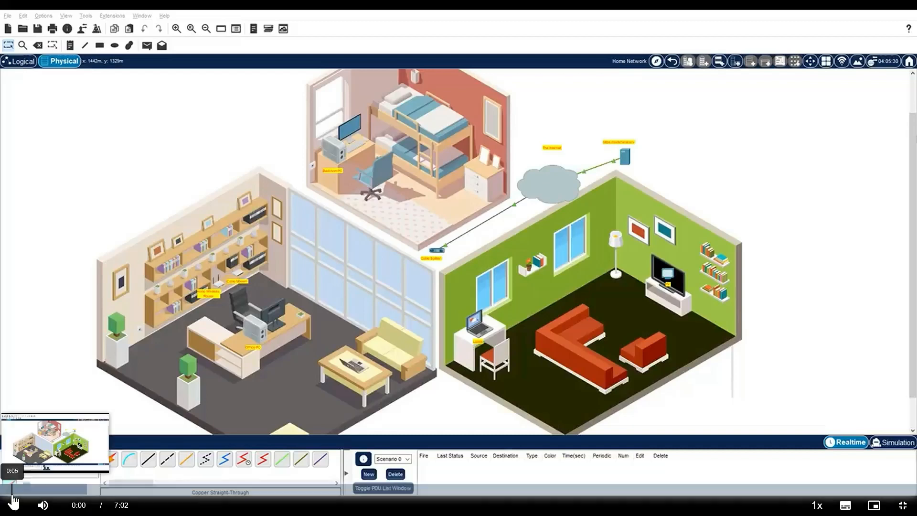
click(14, 507)
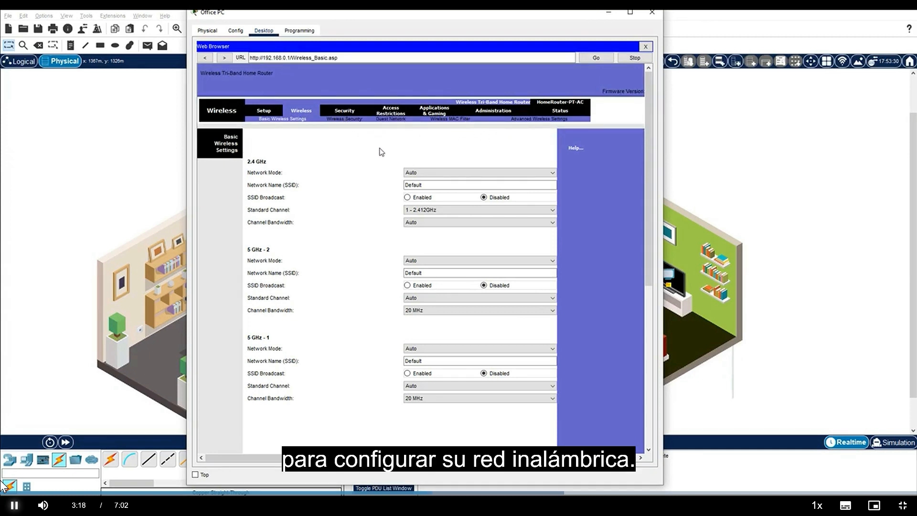
Step: Limit the router's DHCP server to a maximum of 10 users in the basic setup and save the settings
click(262, 112)
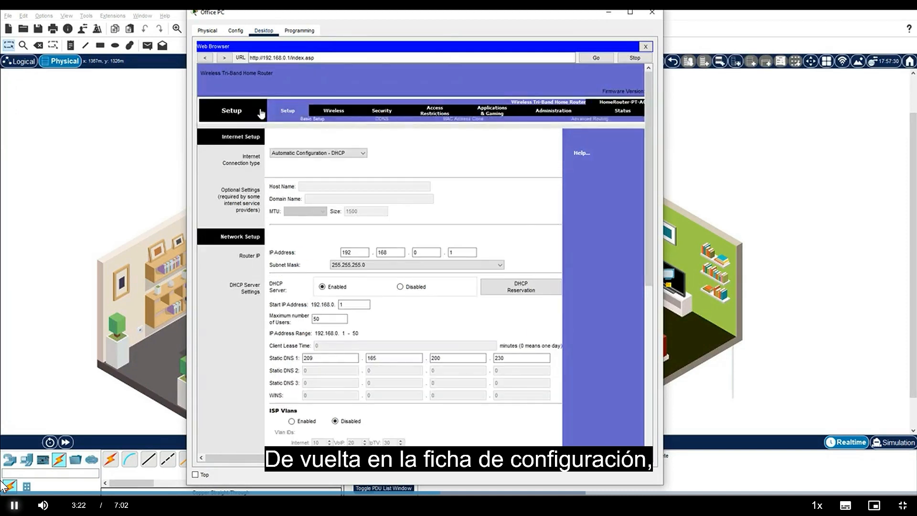
drag(334, 318, 294, 314)
text(10)
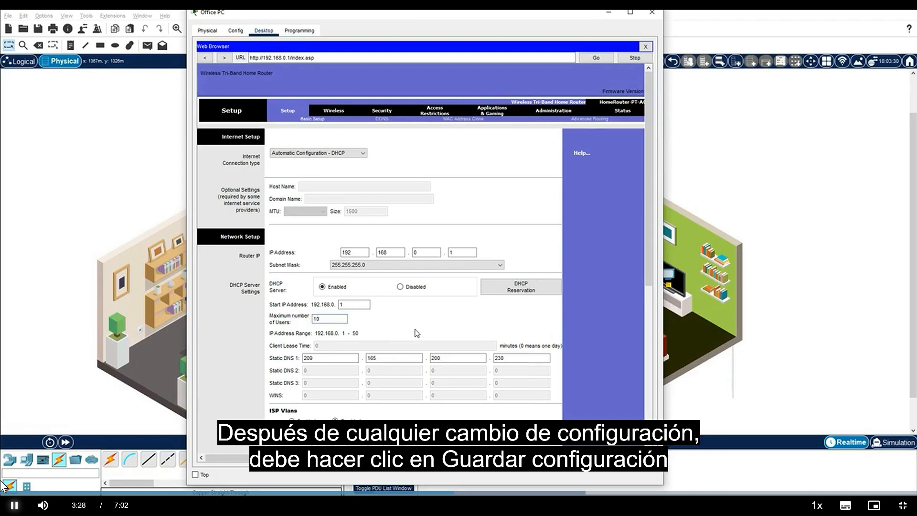
scroll(417, 333, down, 10)
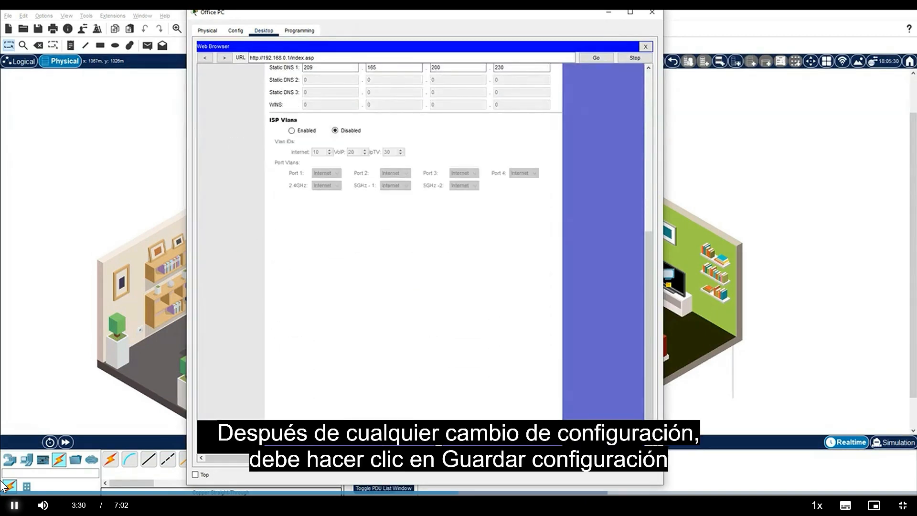
click(424, 443)
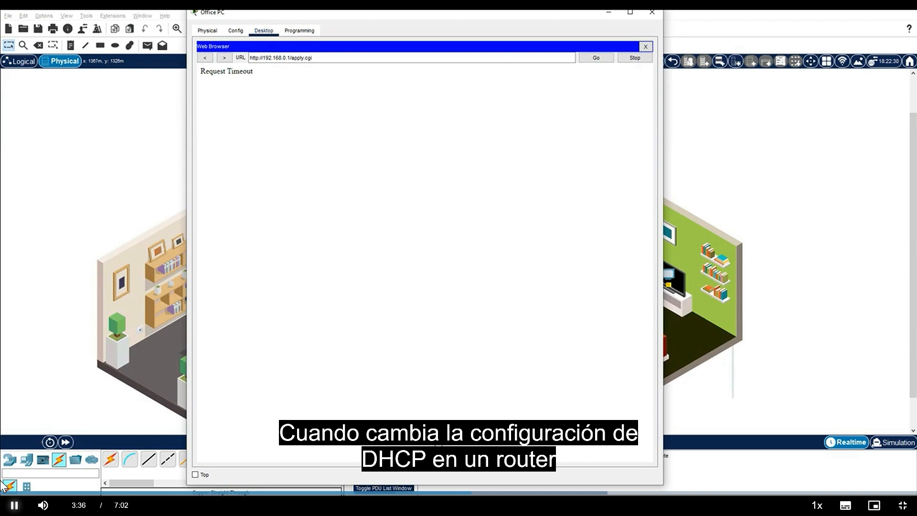
double_click(292, 58)
key(BackSpace)
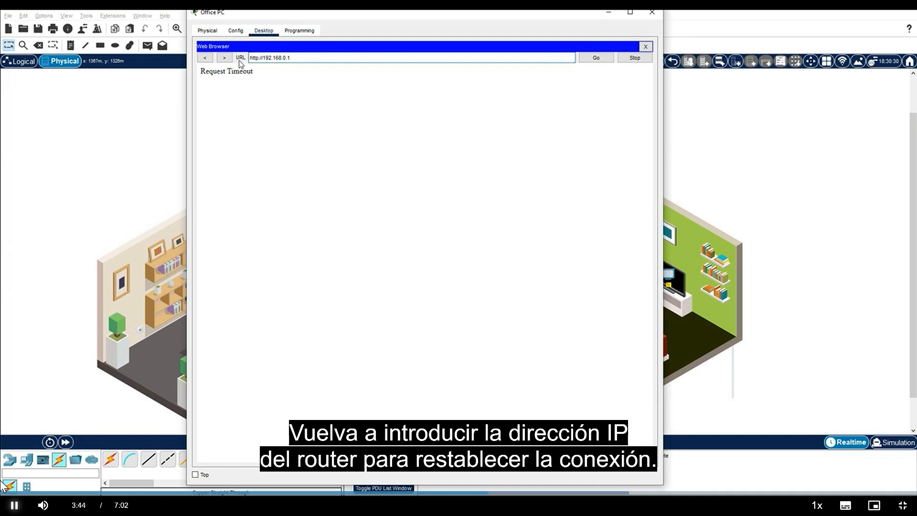
click(591, 59)
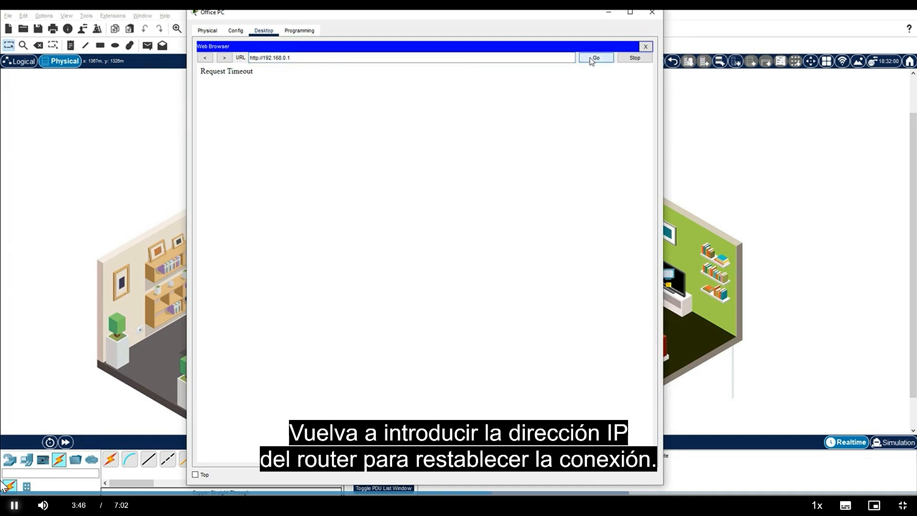
Step: Renew the Office PC's IPv4 configuration by switching it to static and back to DHCP
click(646, 48)
click(249, 75)
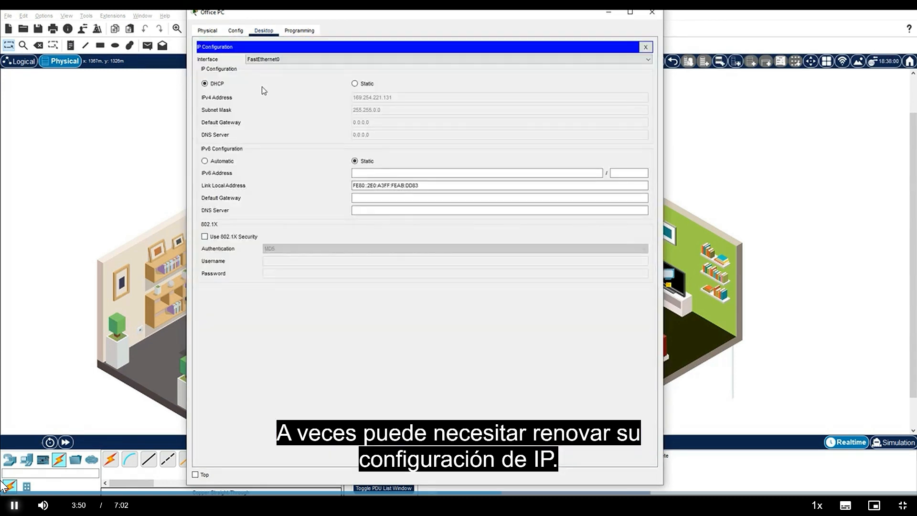
click(354, 83)
click(205, 84)
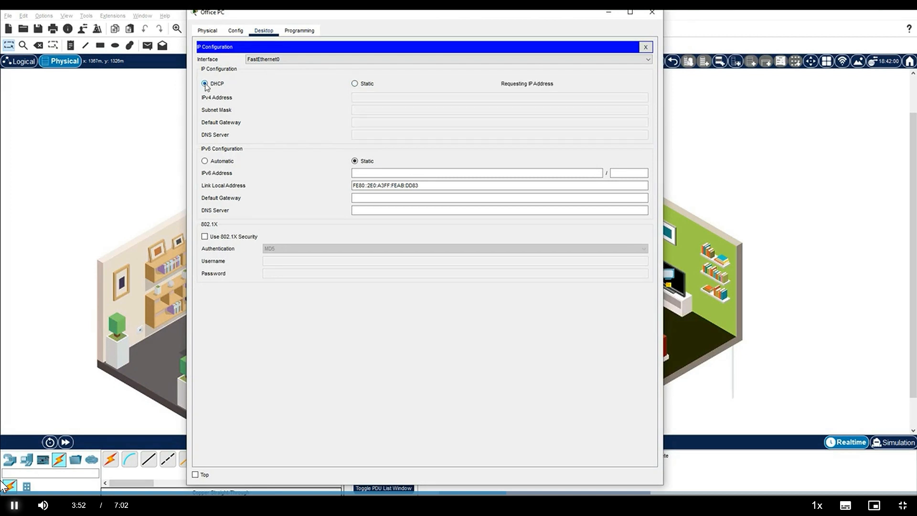
Step: Reopen the Office PC's web browser at 192.168.0.1 and log in to the router as admin with the account password
click(645, 47)
click(613, 84)
click(407, 56)
text(192.168.0.1)
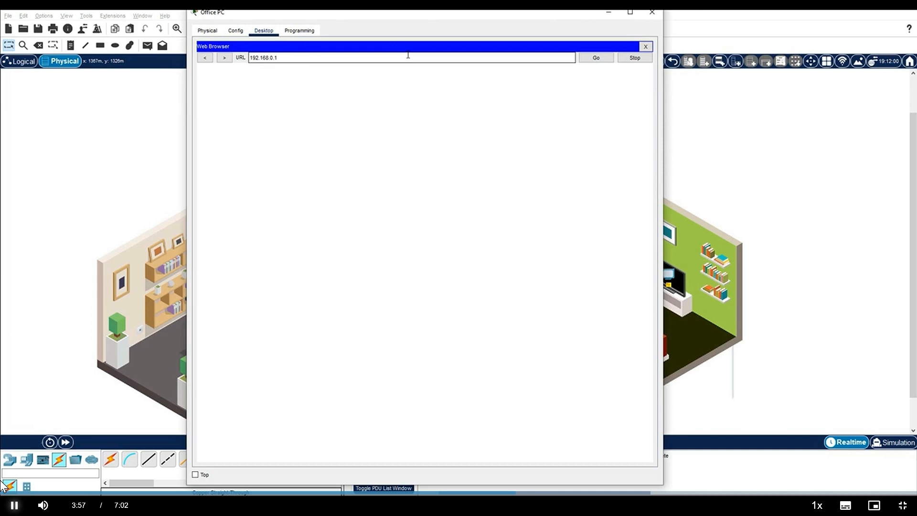
key(Return)
text(admin)
key(Tab)
text(admin)
key(Return)
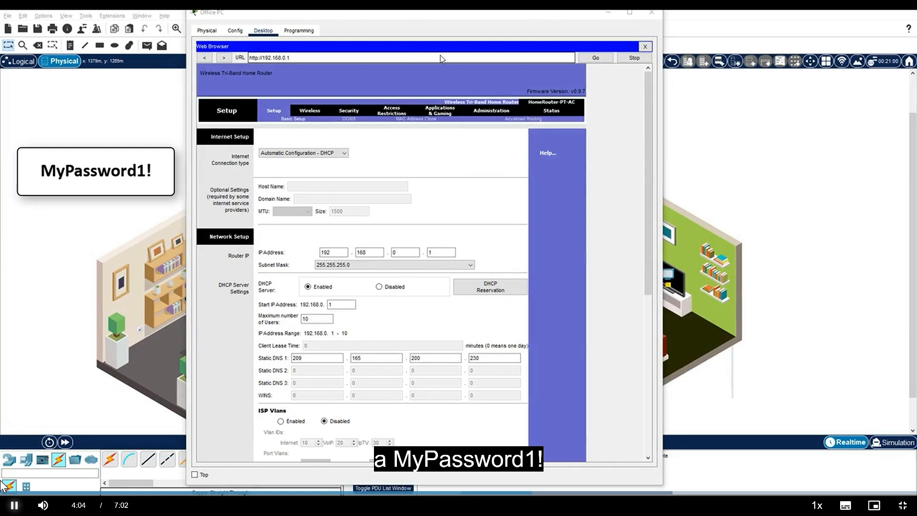
Step: Enter and confirm a new router password in the administration settings, then save the settings
click(491, 110)
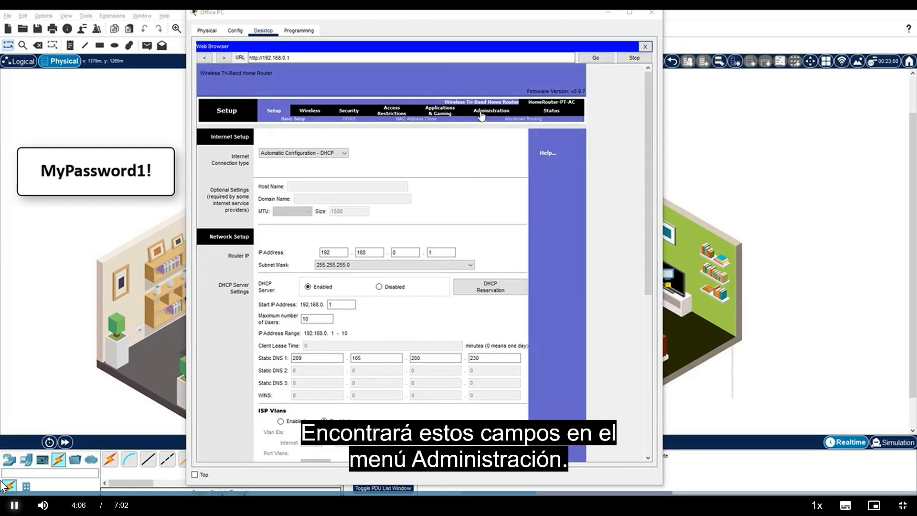
double_click(391, 149)
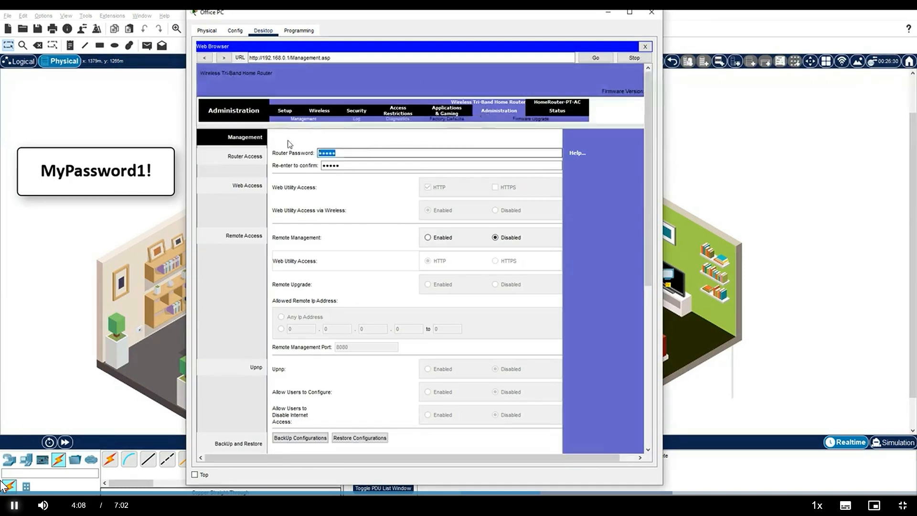
text(MyPassword1!)
key(Tab)
text(MyPassword1!)
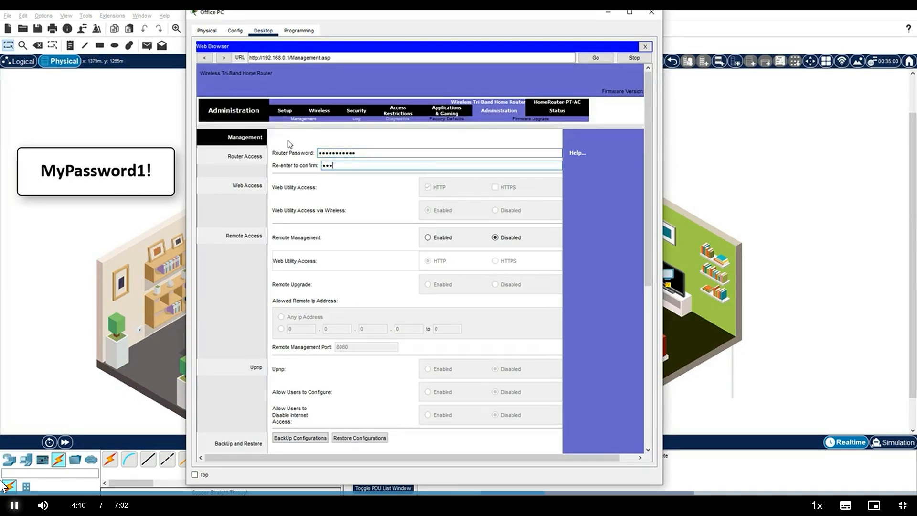
scroll(350, 206, down, 6)
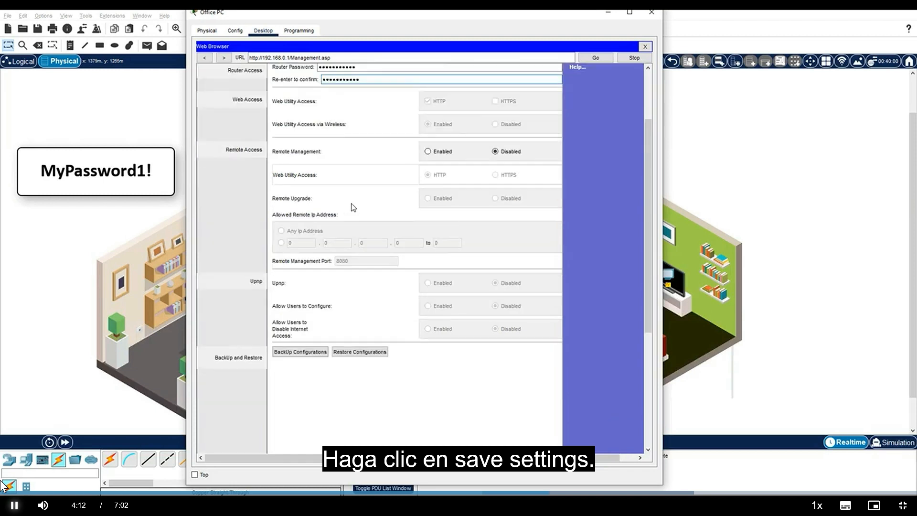
click(429, 437)
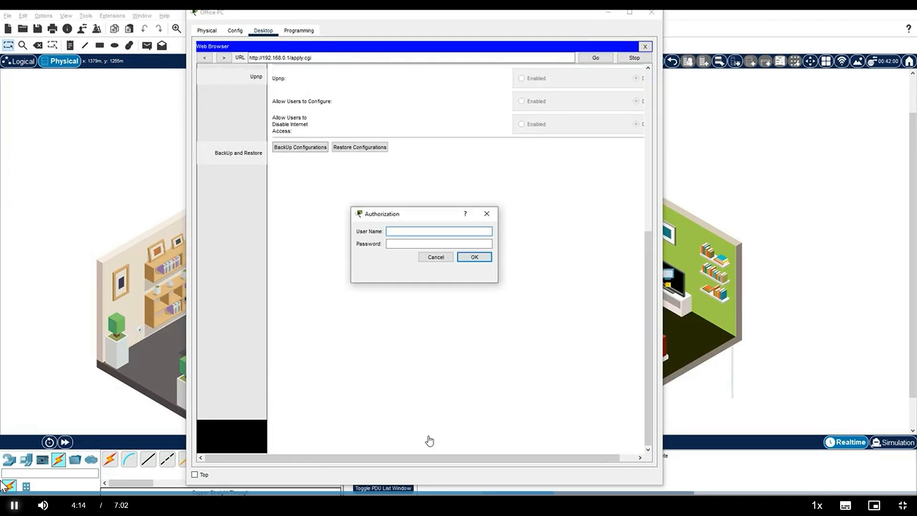
Step: Authorize the change as admin with the new router password and continue back to the router's configuration
text(admin)
key(Tab)
text(MyPassword1!)
key(Return)
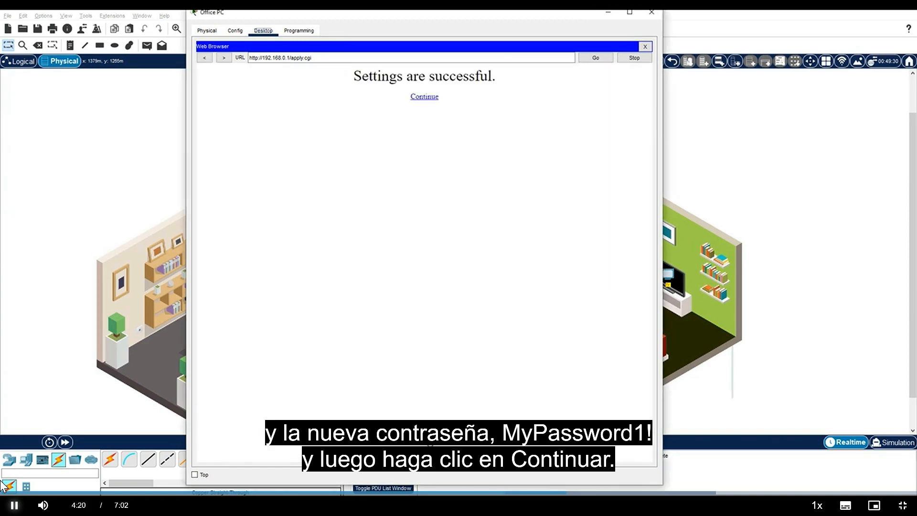
click(425, 97)
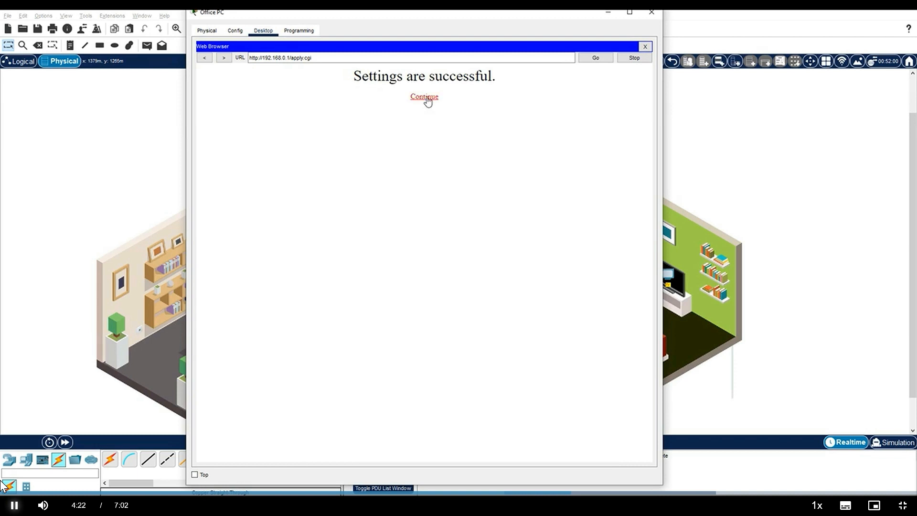
Step: Enable SSID broadcast for the router's 2.4 GHz wireless network, name it MyHome and save the settings
drag(649, 287, 653, 102)
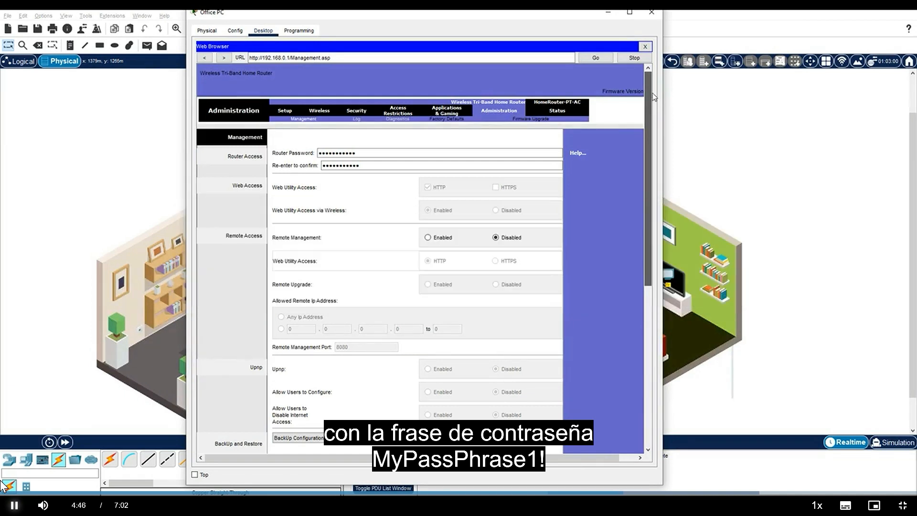
click(317, 113)
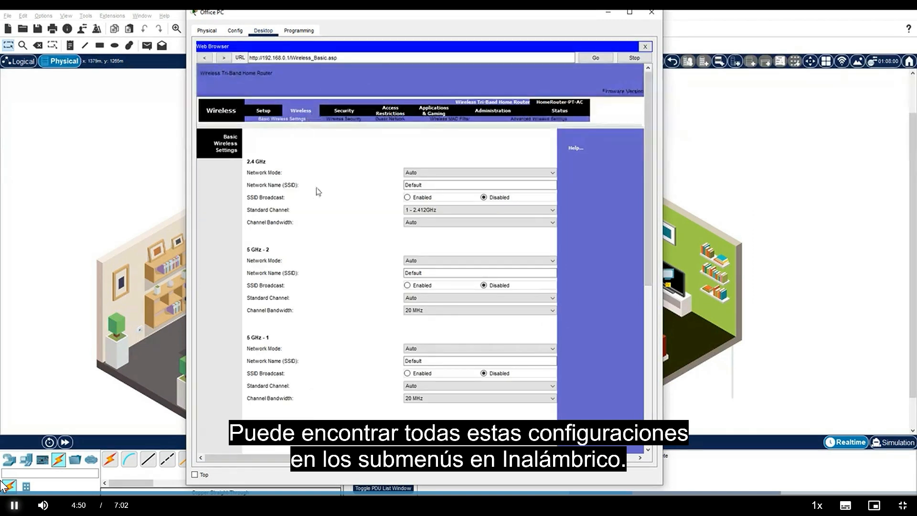
click(407, 199)
drag(438, 186, 392, 170)
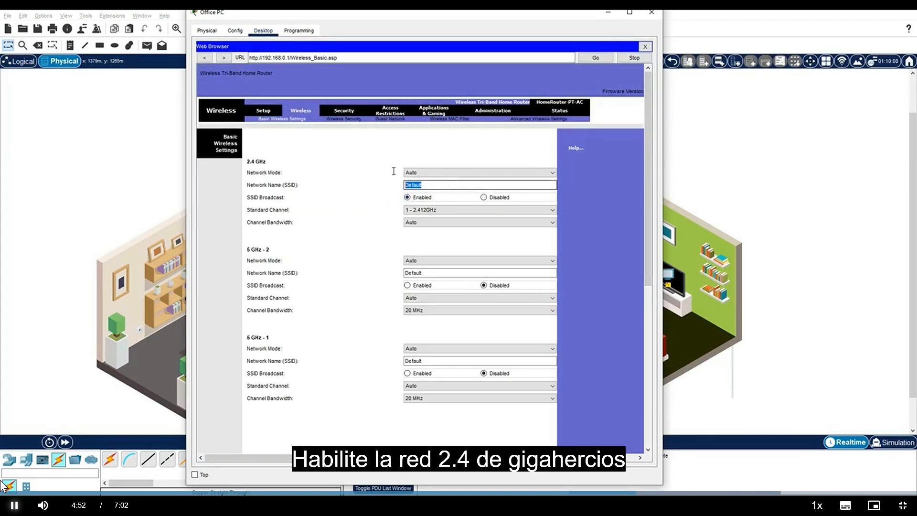
text(MyHome)
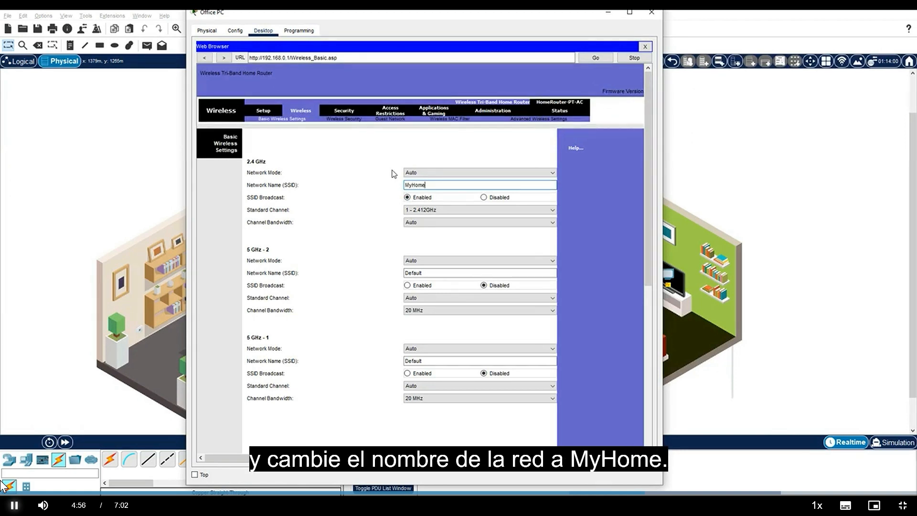
scroll(375, 210, down, 8)
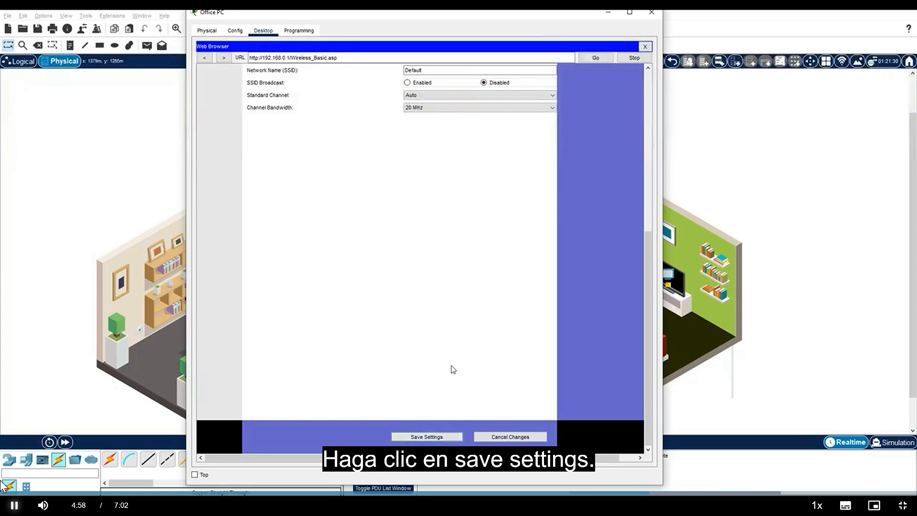
scroll(381, 353, up, 8)
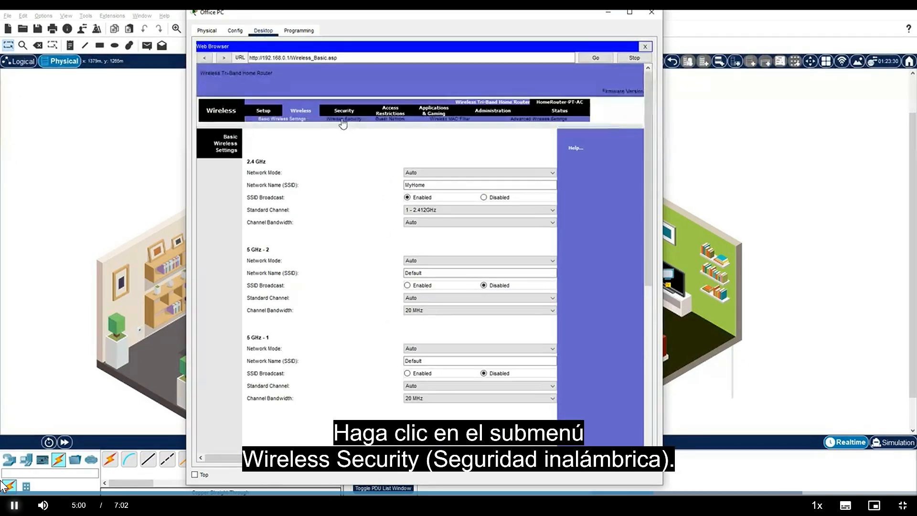
Step: Secure the 2.4 GHz network with WPA2 Personal, enter the wireless passphrase and save the settings
click(343, 124)
click(420, 184)
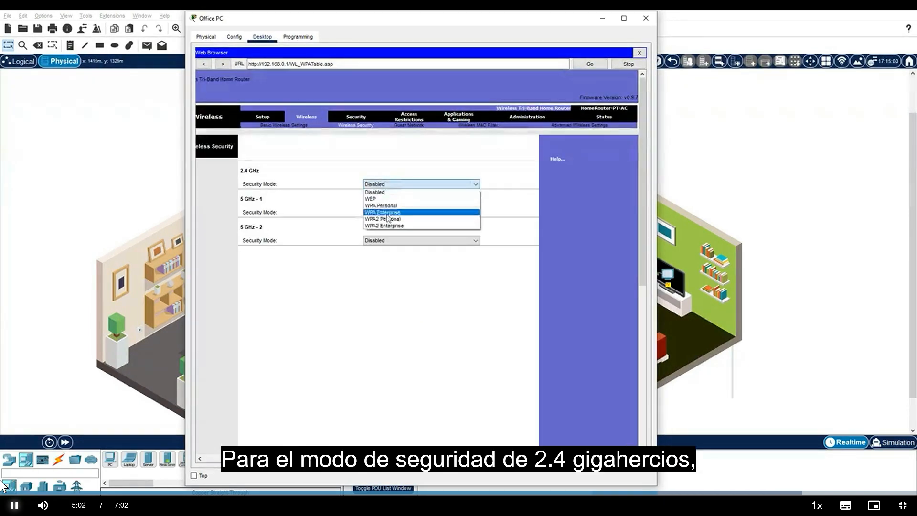
click(387, 219)
click(417, 210)
text(MyPass)
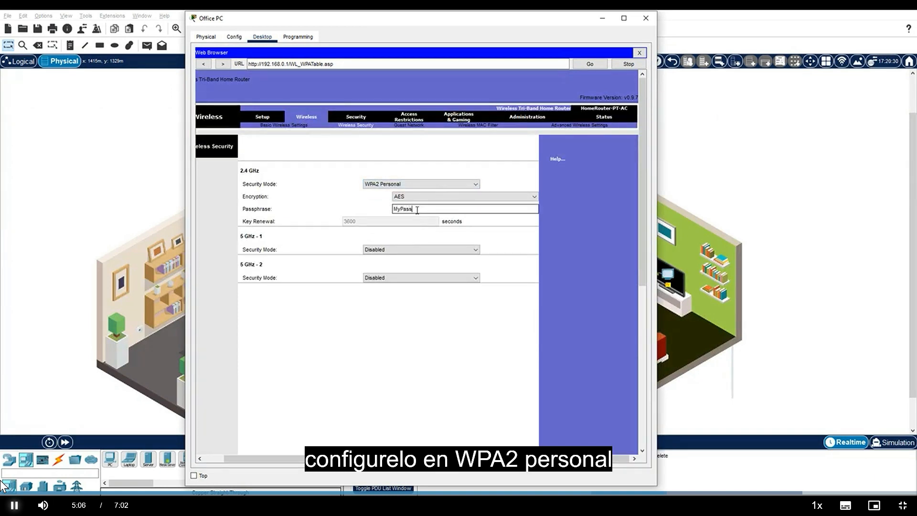
text(Phrase1)
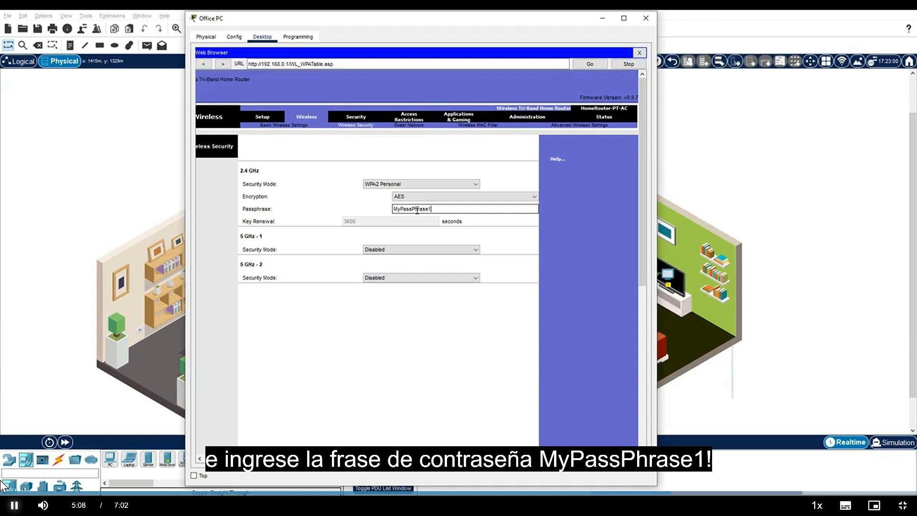
scroll(432, 305, down, 10)
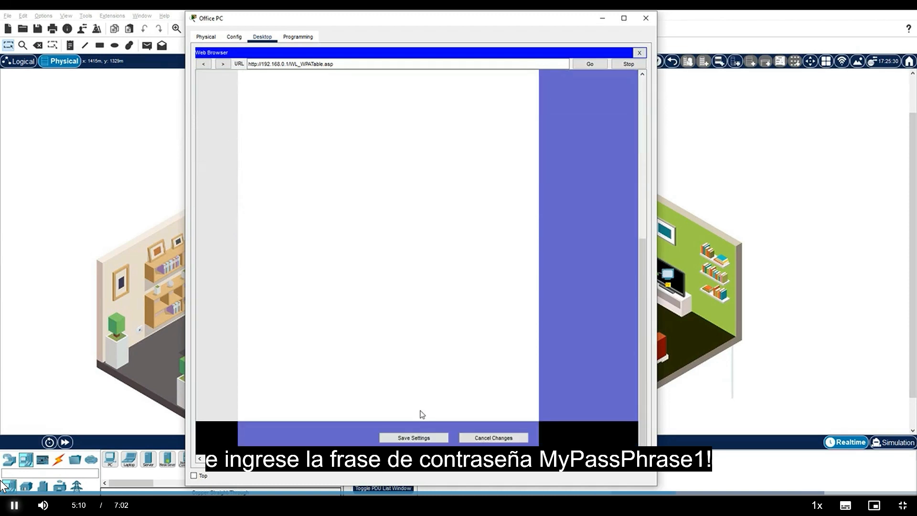
click(413, 437)
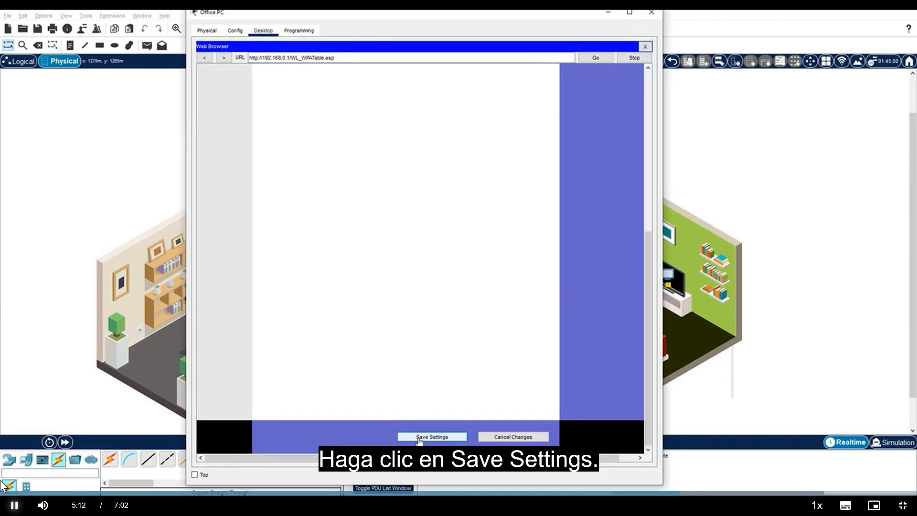
click(419, 436)
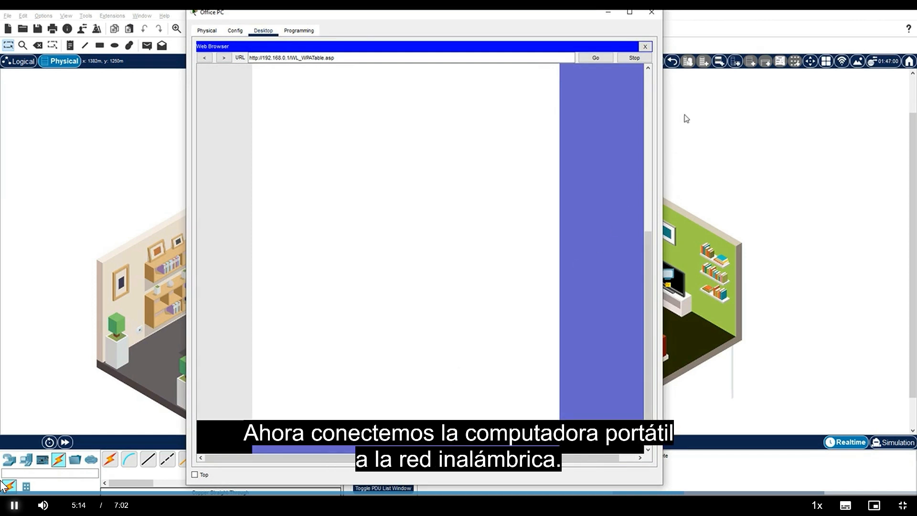
click(656, 18)
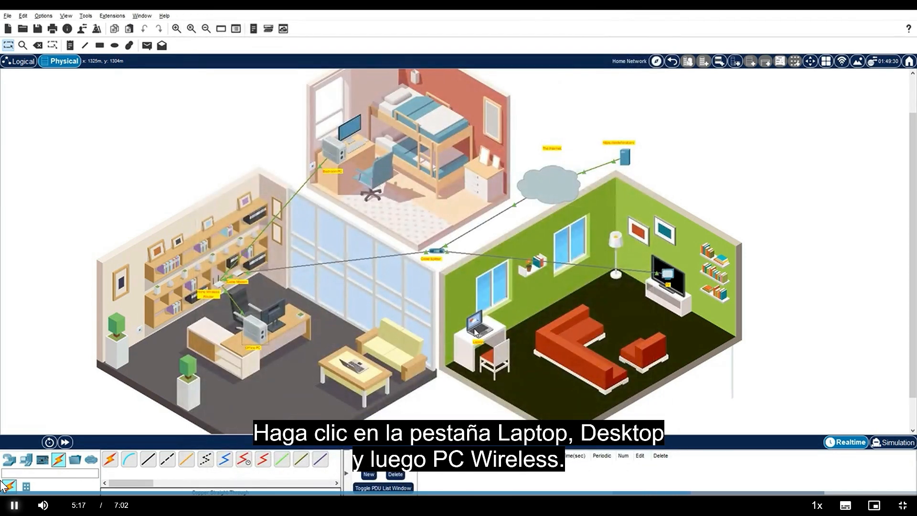
click(474, 330)
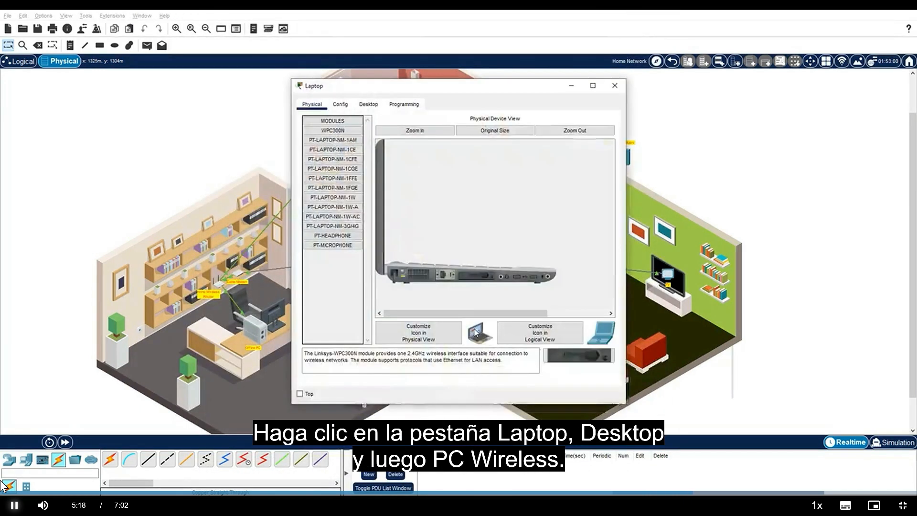
click(368, 104)
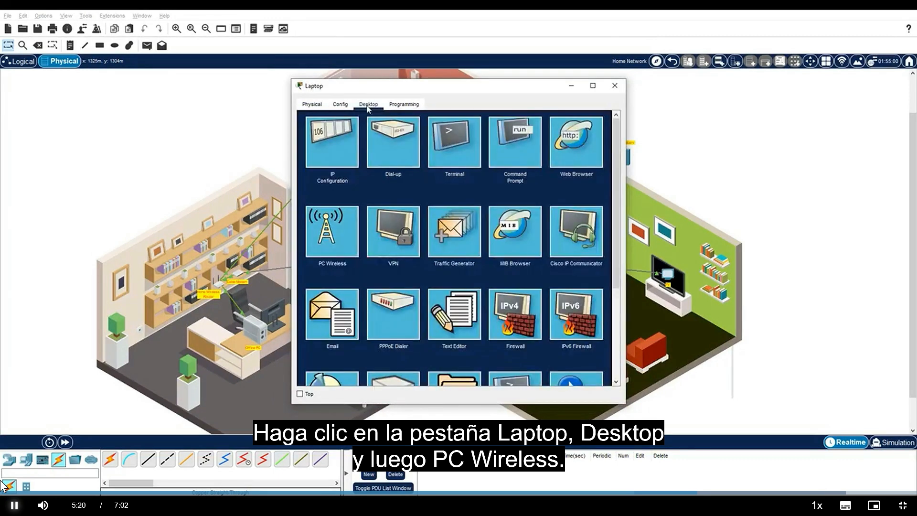
click(343, 229)
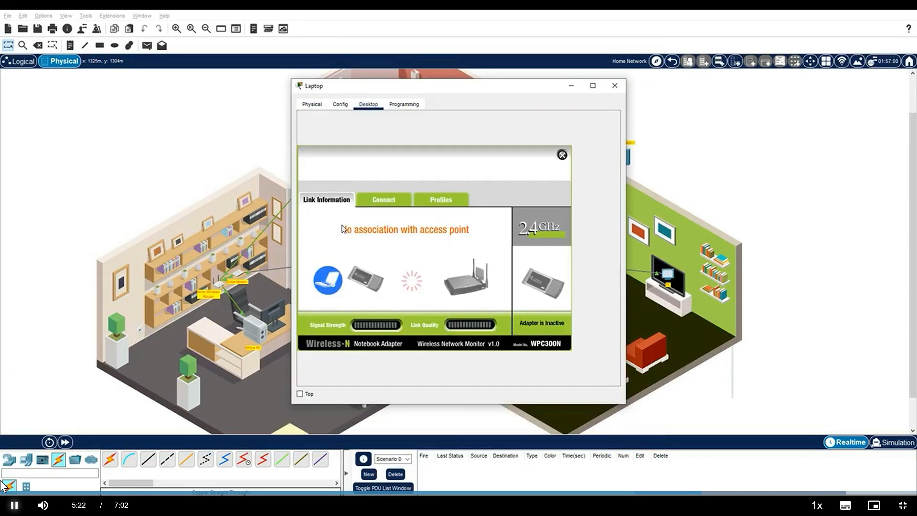
click(391, 200)
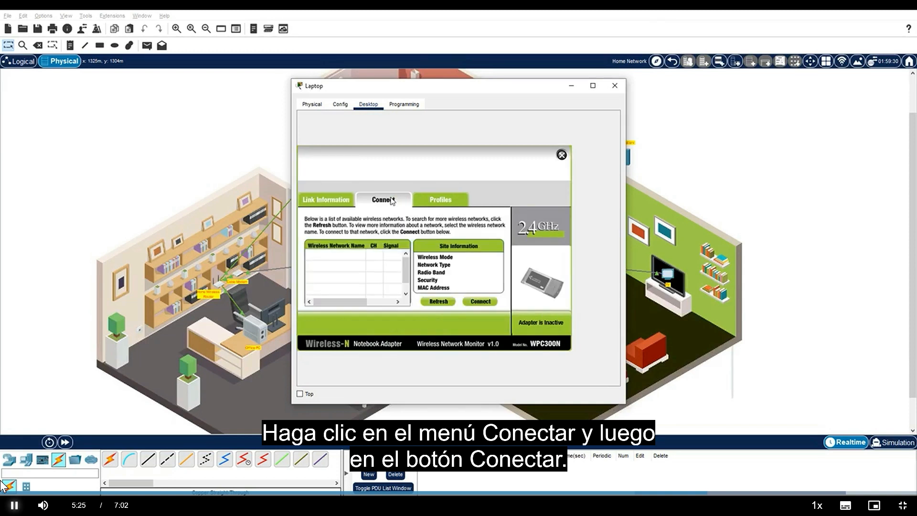
Step: Connect the Laptop to the MyHome network with WPA2-Personal and its pre-shared key, and check the link information before closing PC Wireless
click(488, 304)
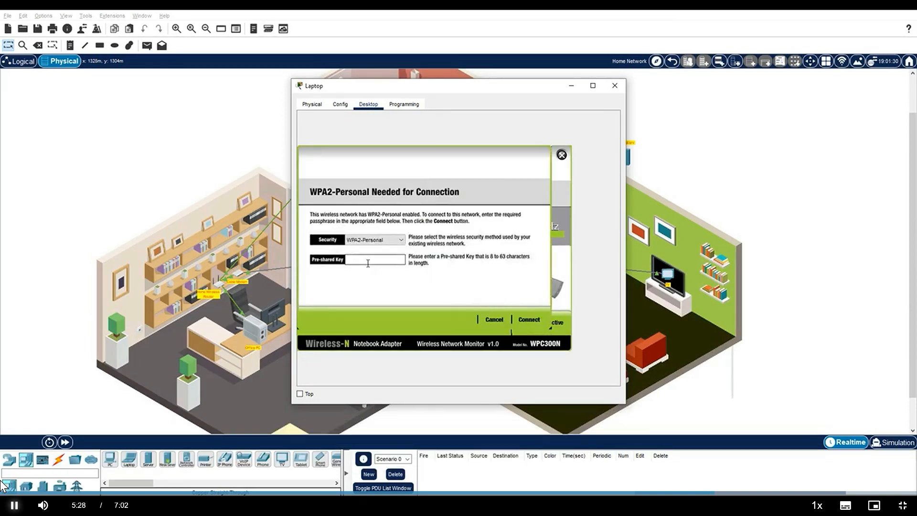
text(MyPassPhrase)
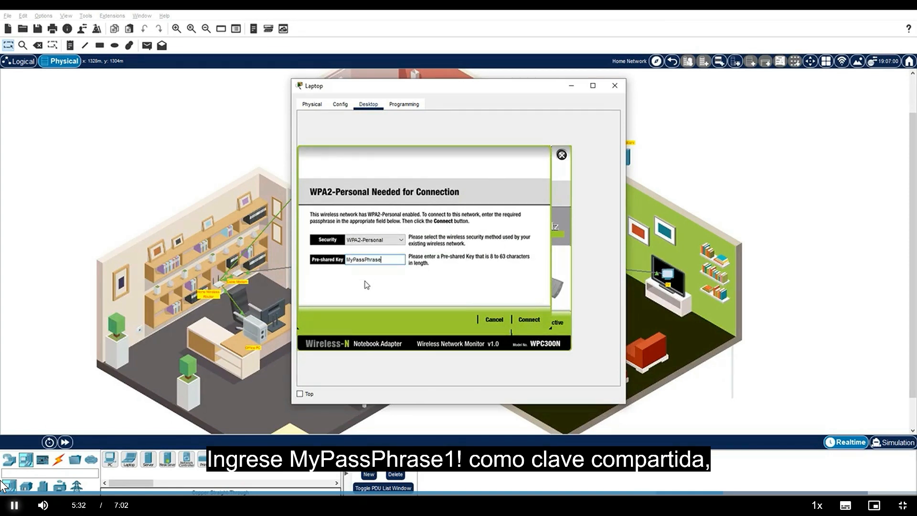
text(1!)
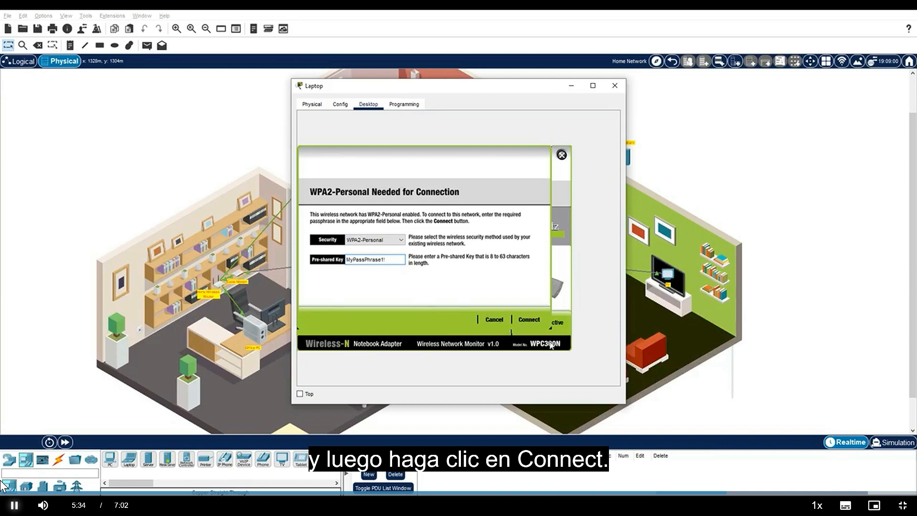
click(530, 323)
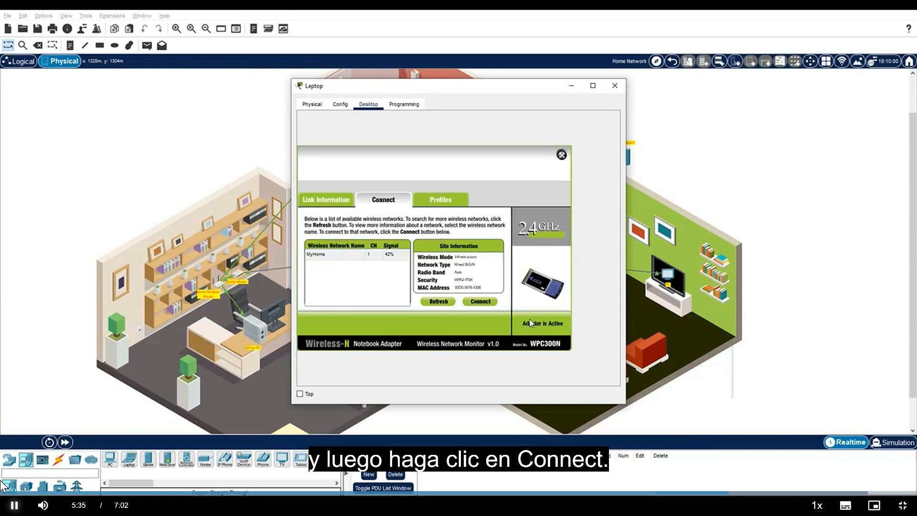
click(321, 202)
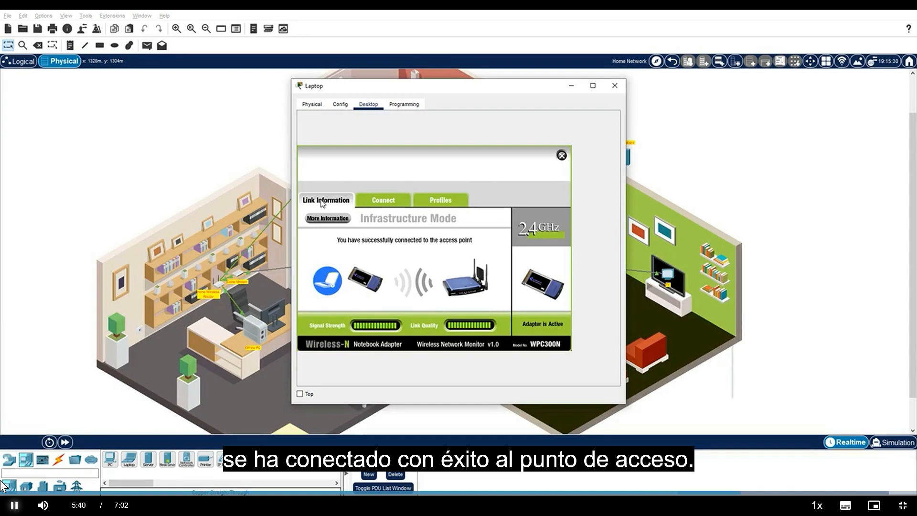
click(562, 155)
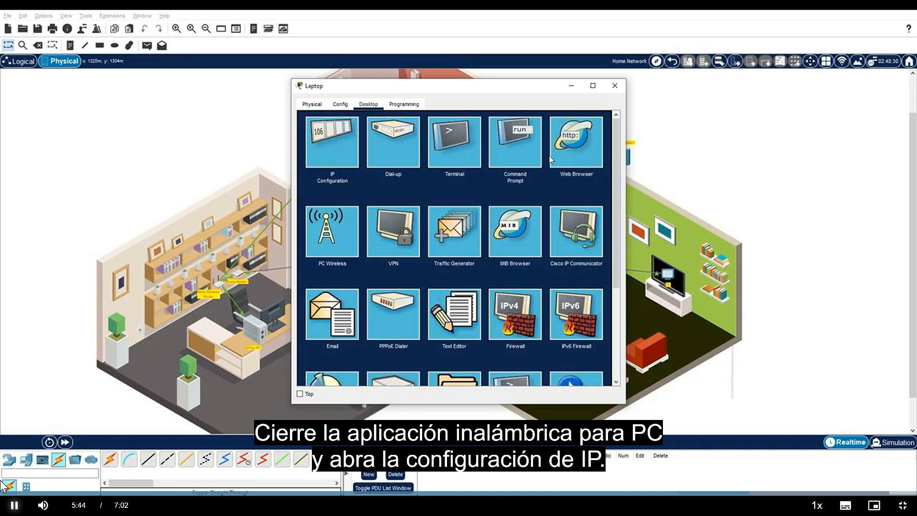
Step: Renew the Laptop's Wireless0 IPv4 configuration by switching it to Static and back to DHCP, and close IP Configuration
click(337, 151)
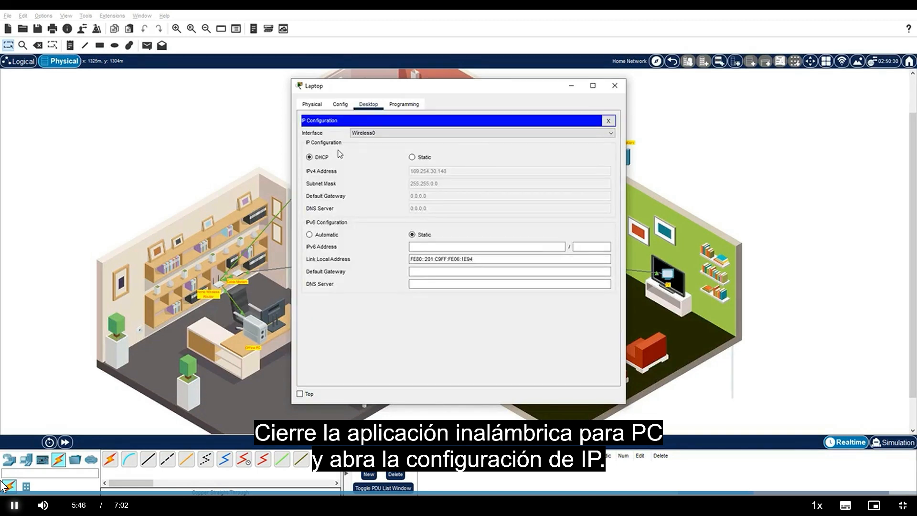
click(412, 158)
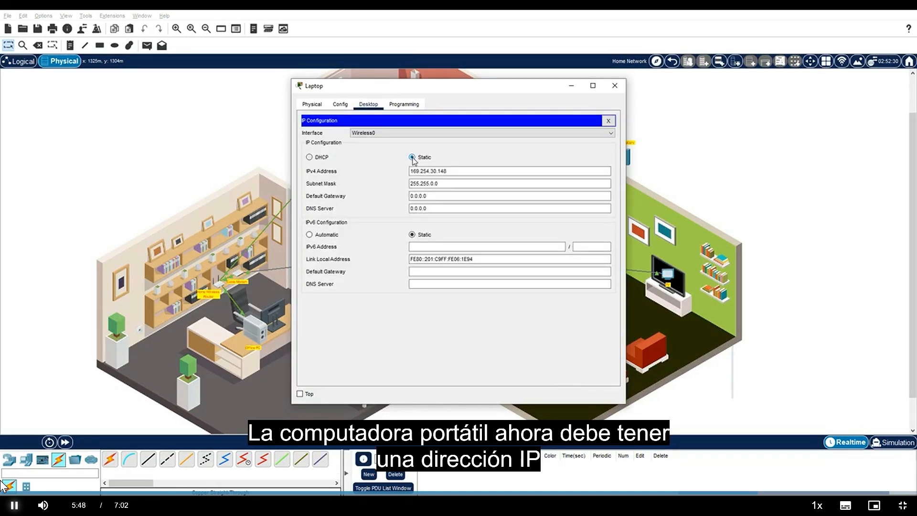
click(321, 157)
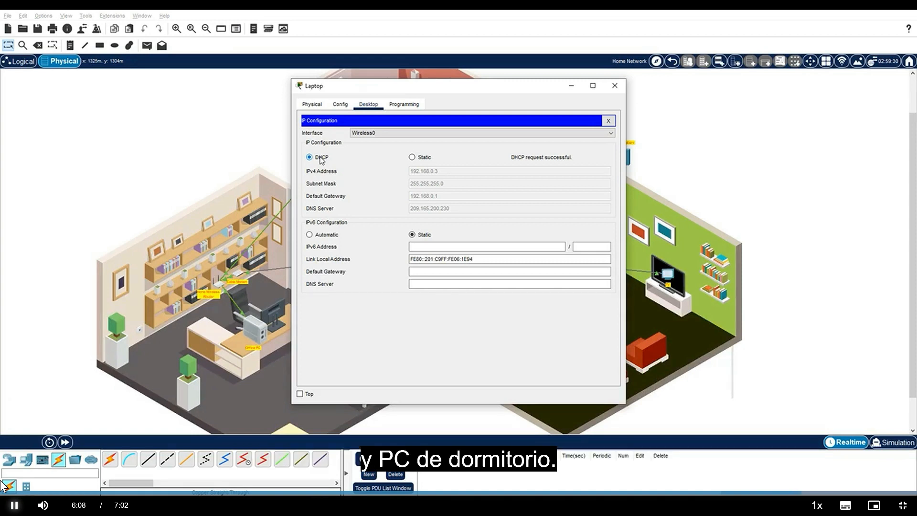
click(607, 120)
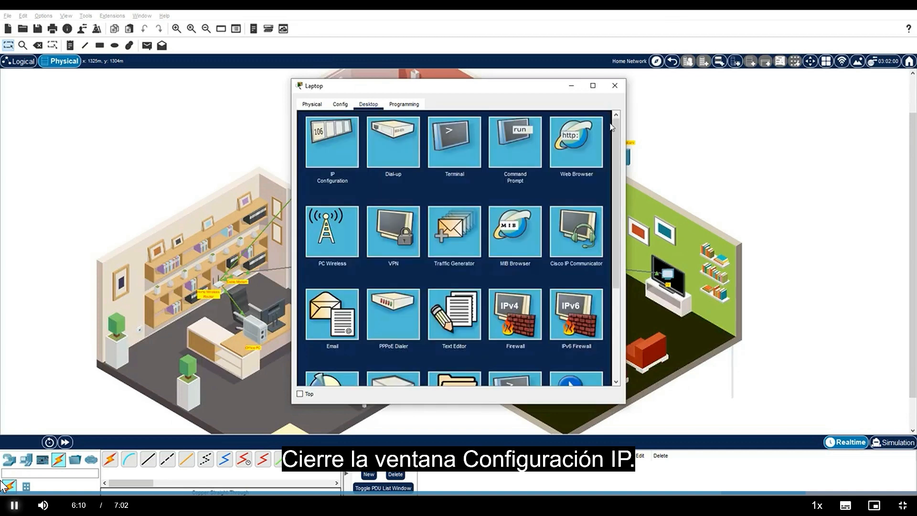
Step: Load skillsforall.srv in the Laptop's web browser and fast-forward the simulation time several times
click(572, 148)
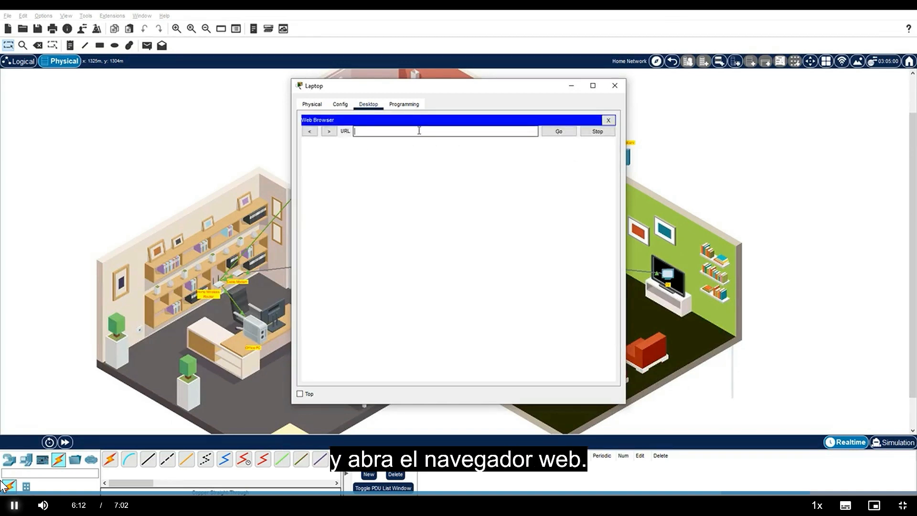
text(skillsforall.srv)
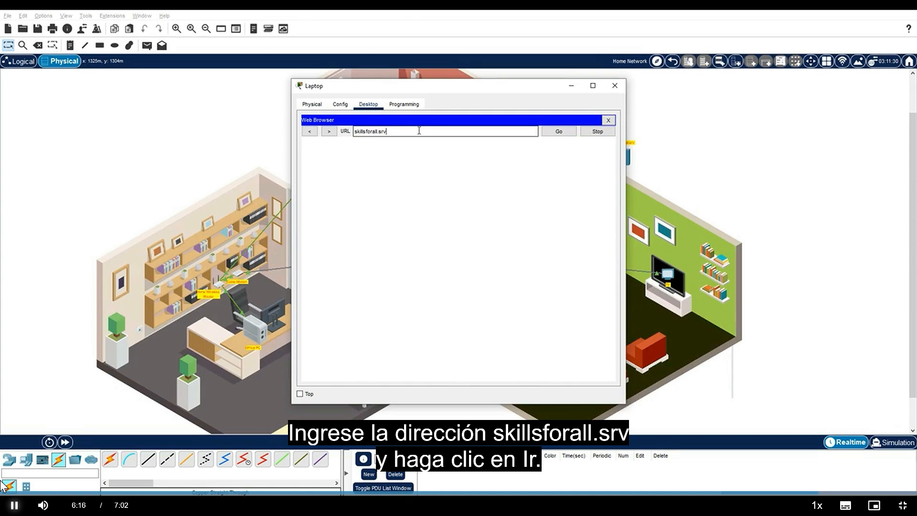
click(557, 134)
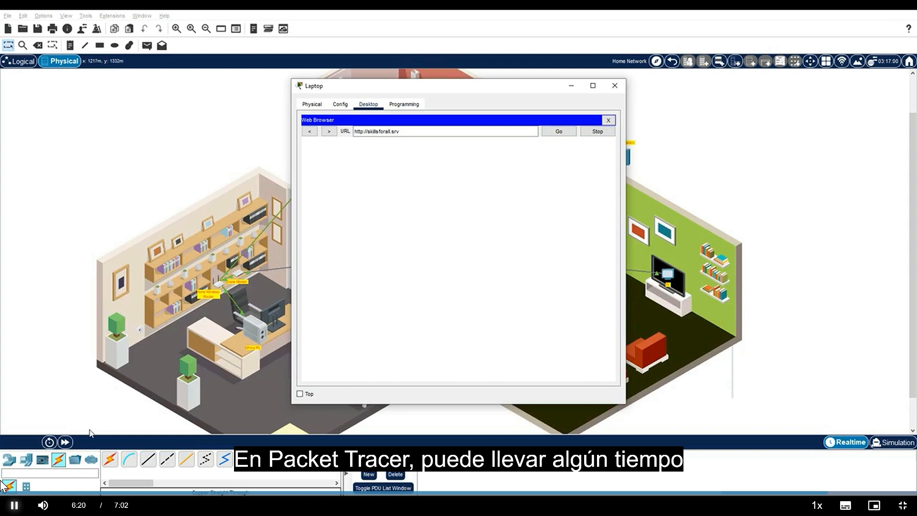
click(65, 442)
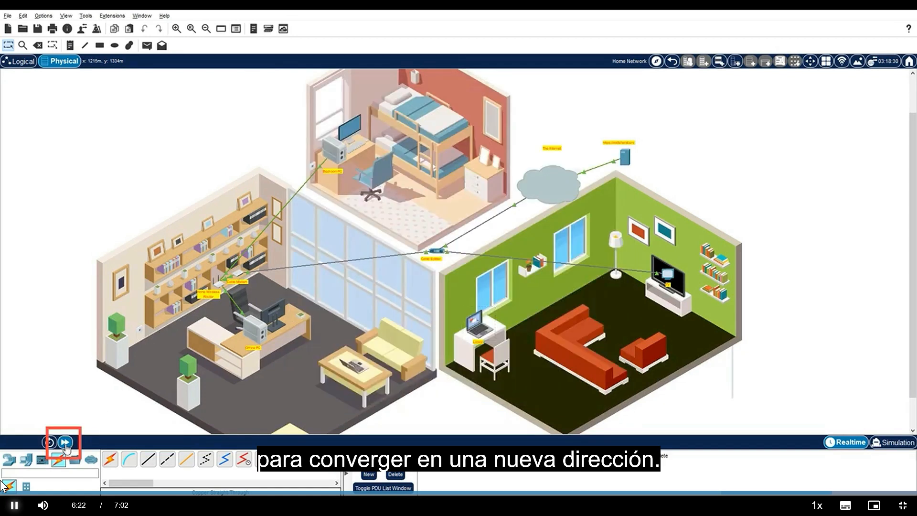
click(65, 443)
click(66, 442)
click(476, 334)
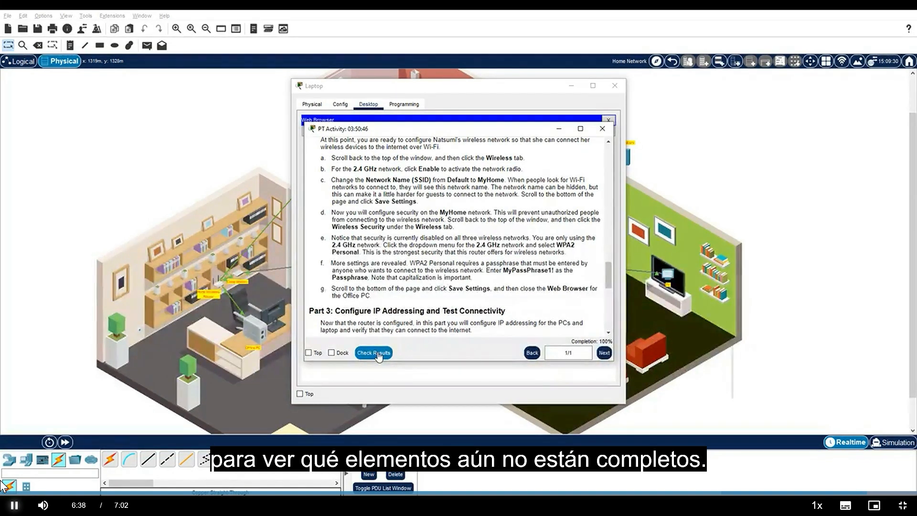
Step: Clear the Laptop and PT Activity windows off the workspace and display the End Devices category
click(615, 90)
click(615, 91)
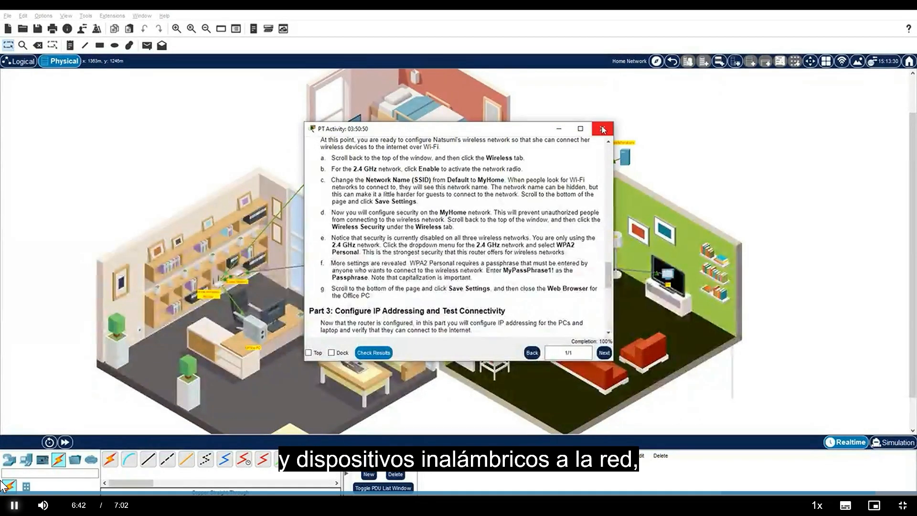
click(562, 133)
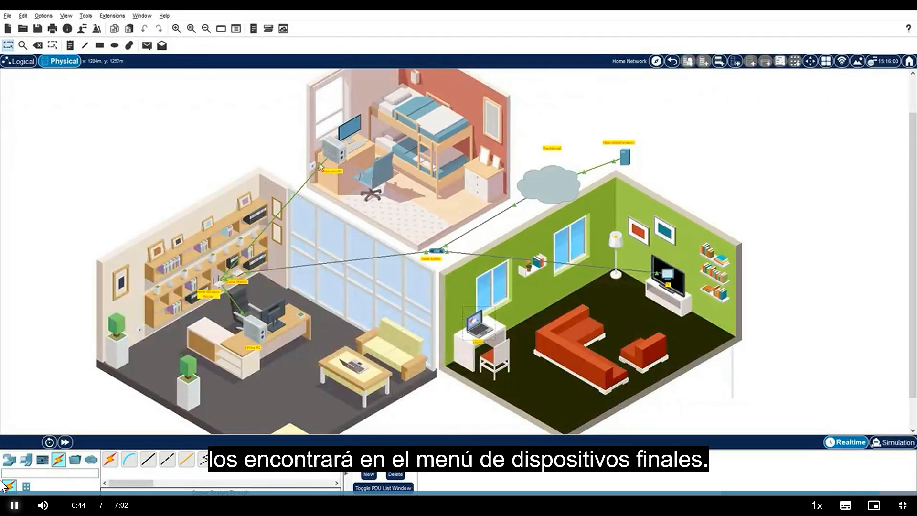
click(23, 458)
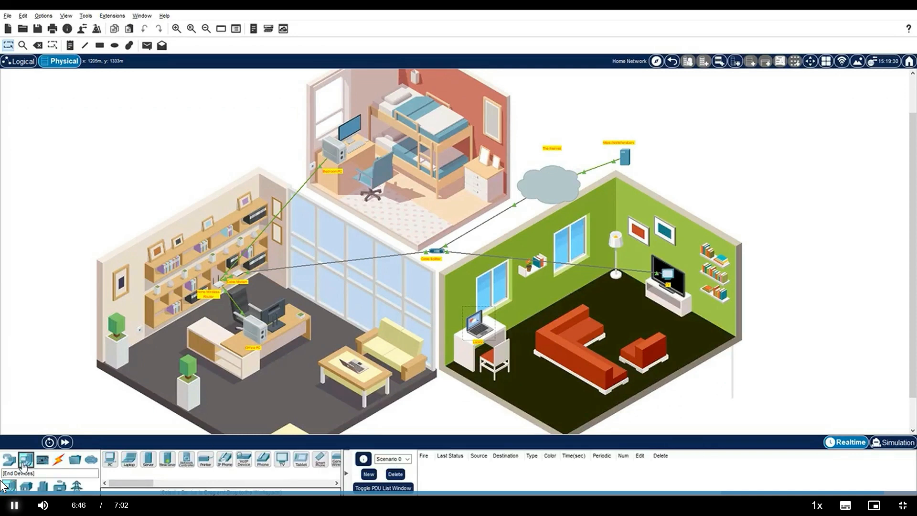